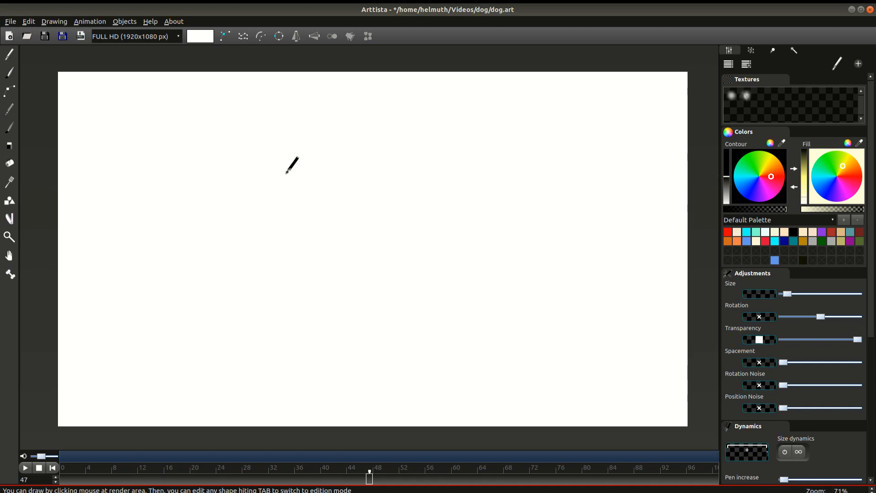
Draw a seated dog in side view with a cream-filled body, head, ears and legs, and black eyes and nose
mouse_move(275, 193)
left_mouse_down()
mouse_move(318, 272)
mouse_move(361, 300)
mouse_move(382, 290)
mouse_move(386, 246)
mouse_move(372, 169)
mouse_move(337, 144)
left_mouse_up()
key("Tab")
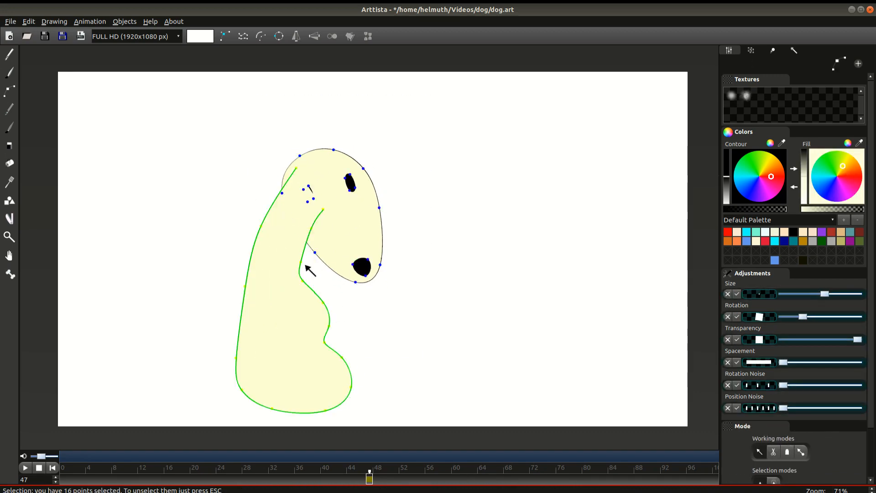
key("Tab")
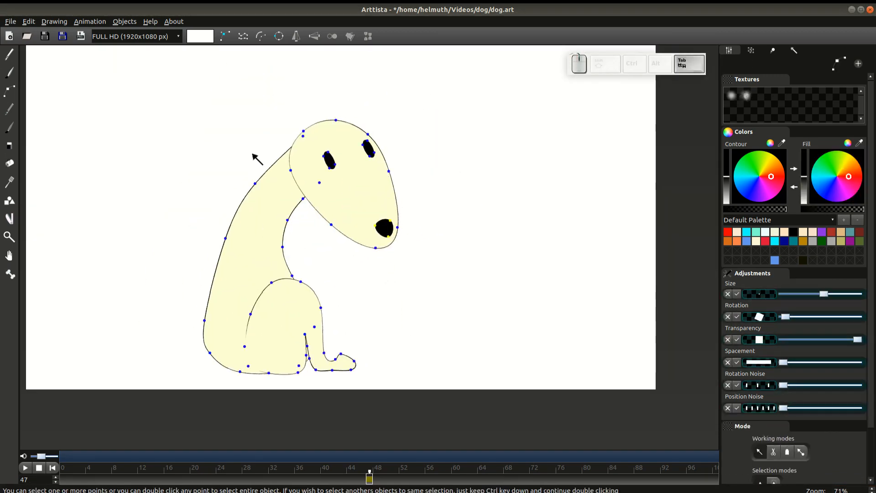
left_click(268, 313)
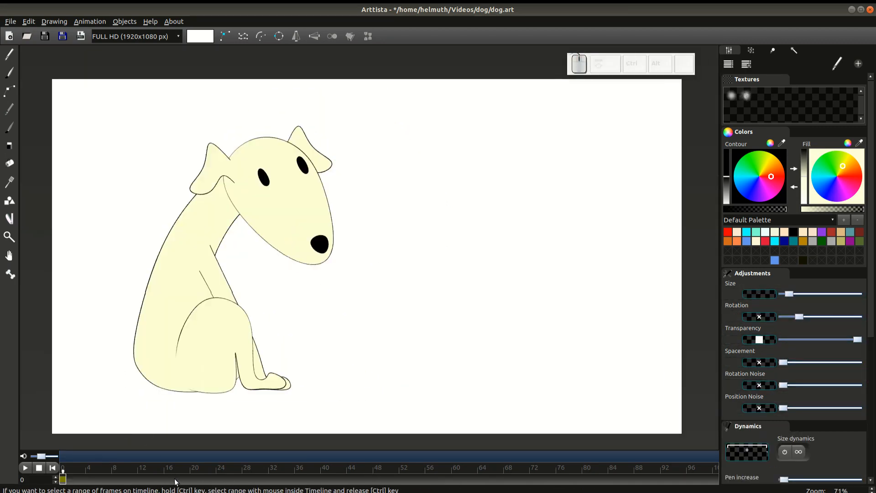
Import the audio file from the dog folder in Vídeos onto the timeline
right_click(174, 479)
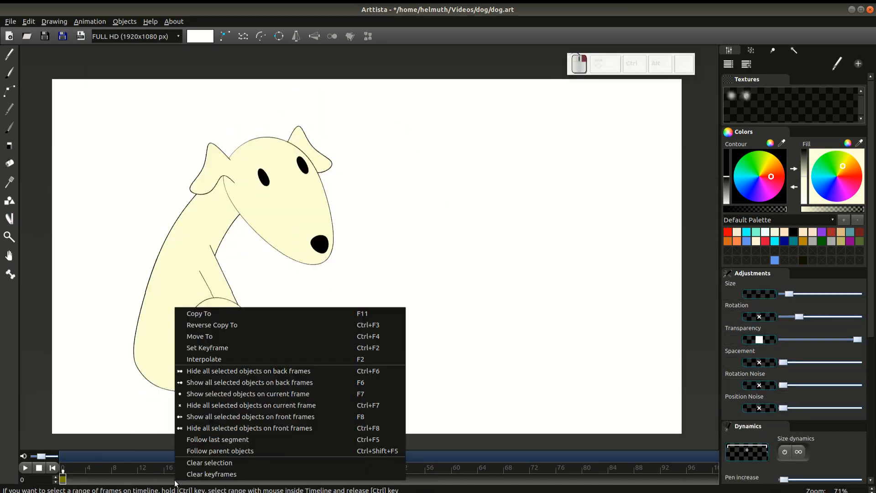
right_click(127, 451)
left_click(160, 457)
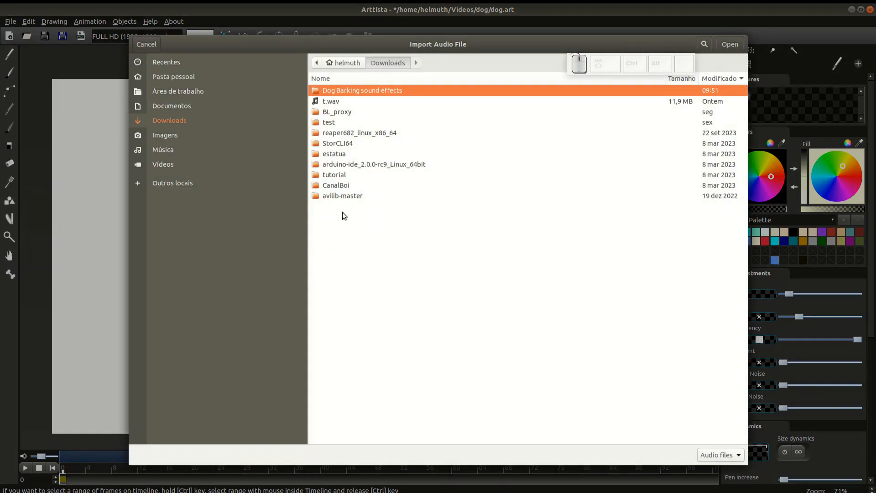
left_click(179, 163)
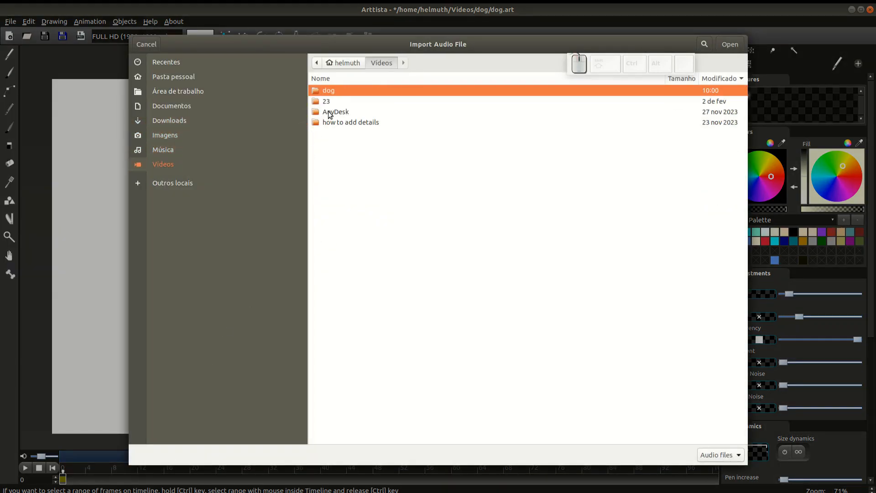
double_click(338, 90)
double_click(354, 94)
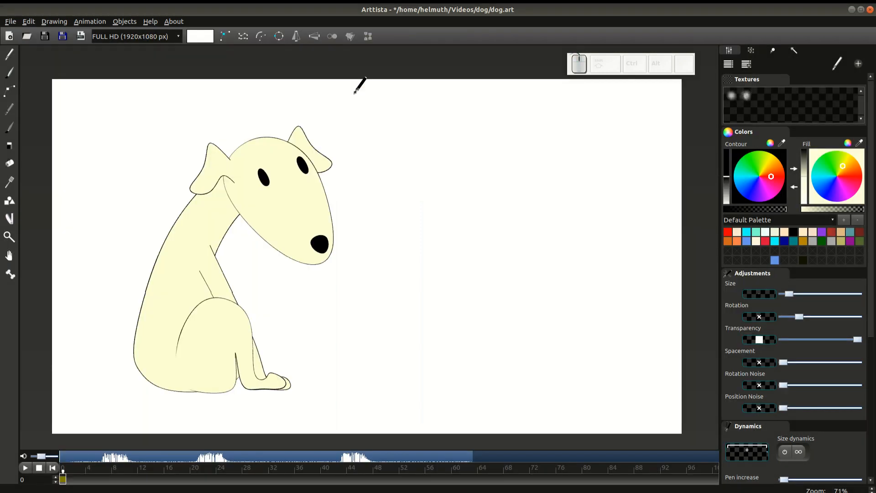
Shift the audio clip to start at about frame 7, checking it with a short playback, and save the project
left_click_drag(107, 455, 132, 455)
left_click(26, 468)
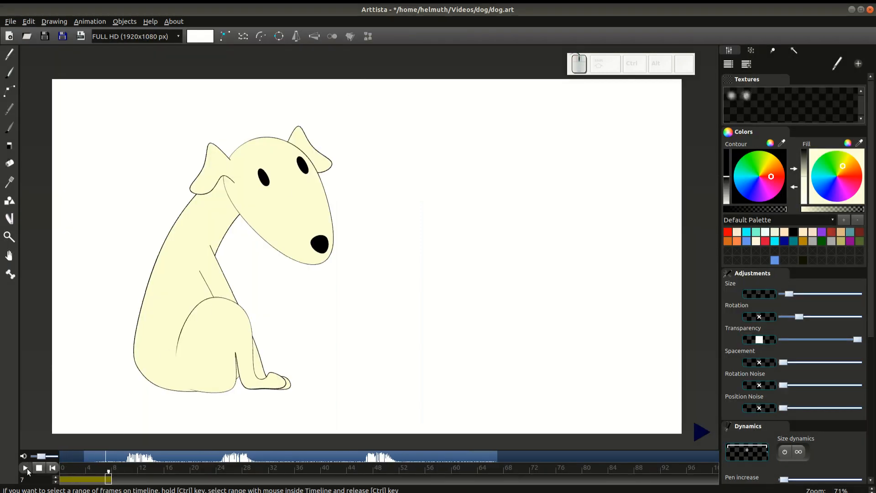
left_click(41, 468)
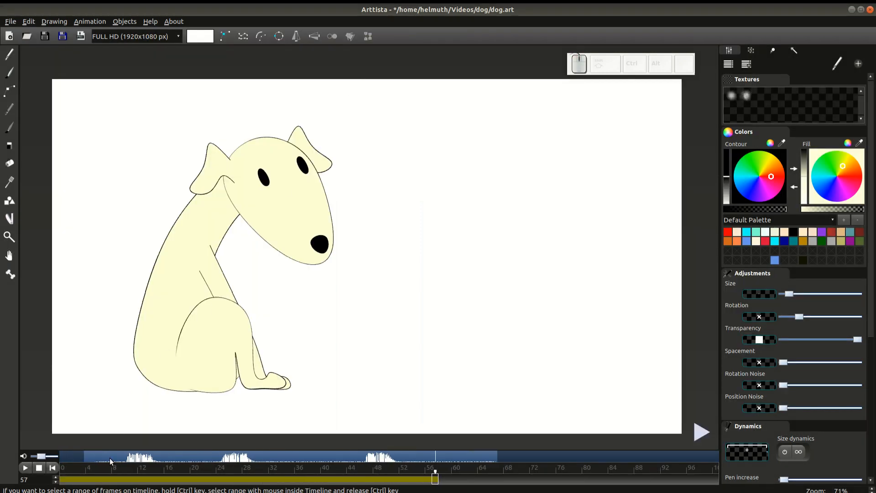
left_click_drag(118, 457, 140, 461)
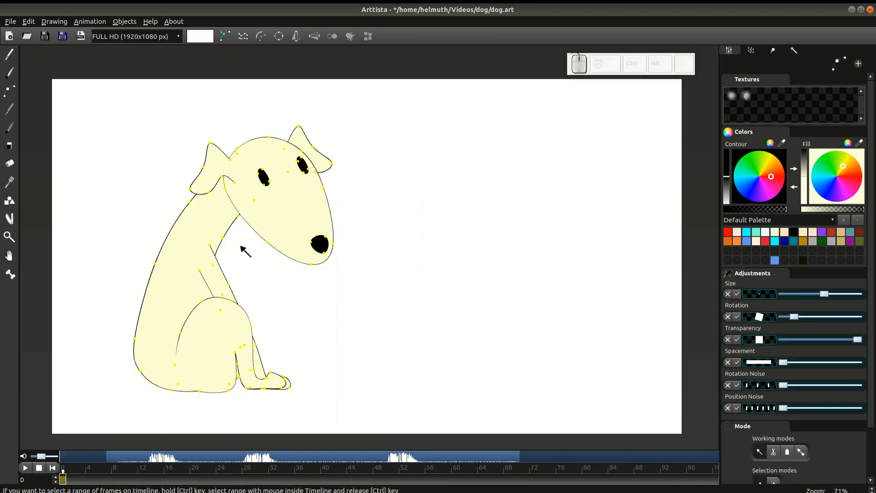
key("ctrl+s")
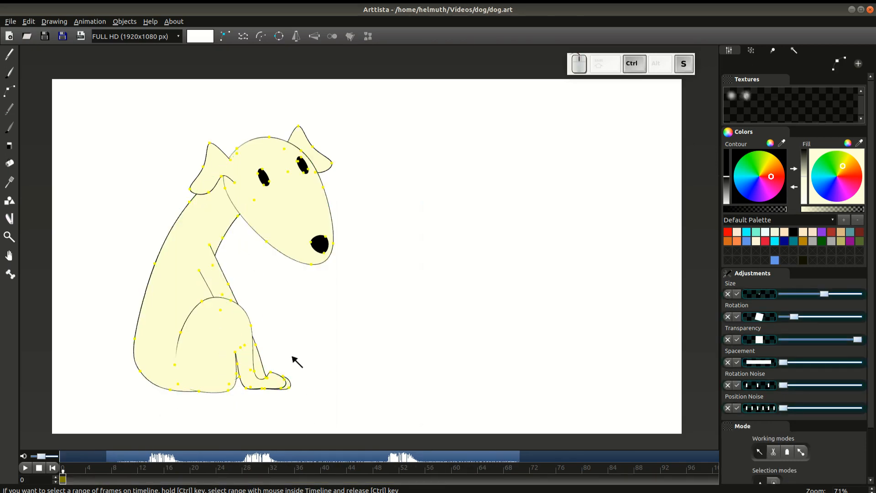
Create a skeleton named BoneDog with three chained bones running from the hips through the chest and head base to the nose
left_click(10, 275)
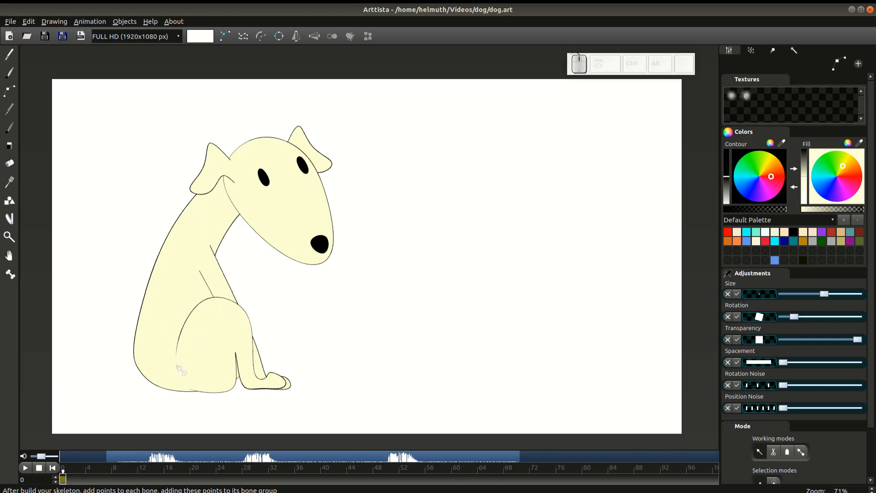
left_click(180, 385)
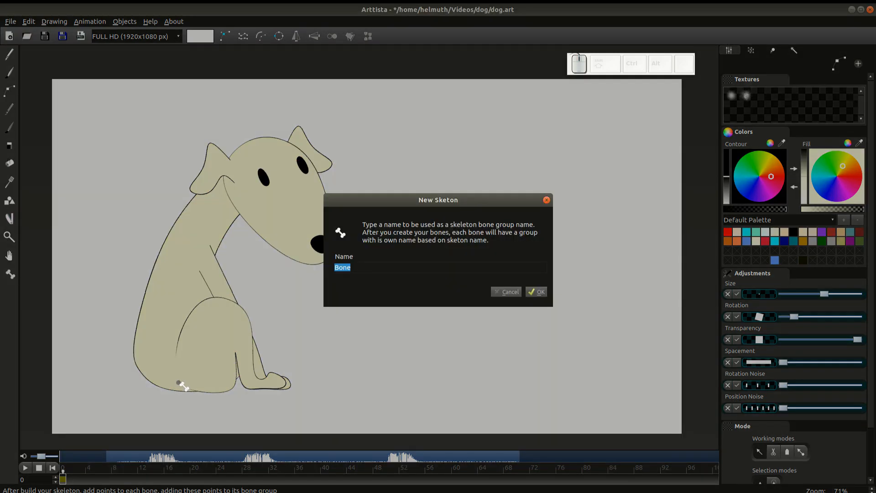
key("End")
type("Dog")
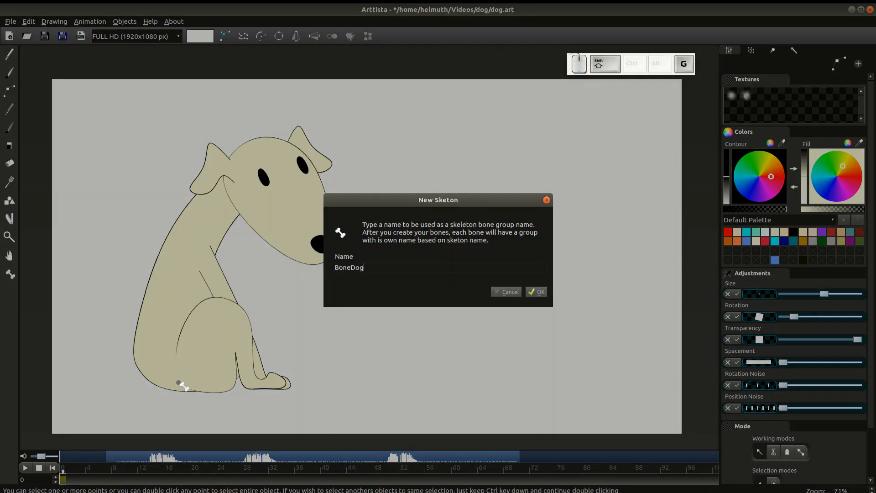
key("Return")
left_click_drag(181, 384, 316, 257)
key("Return")
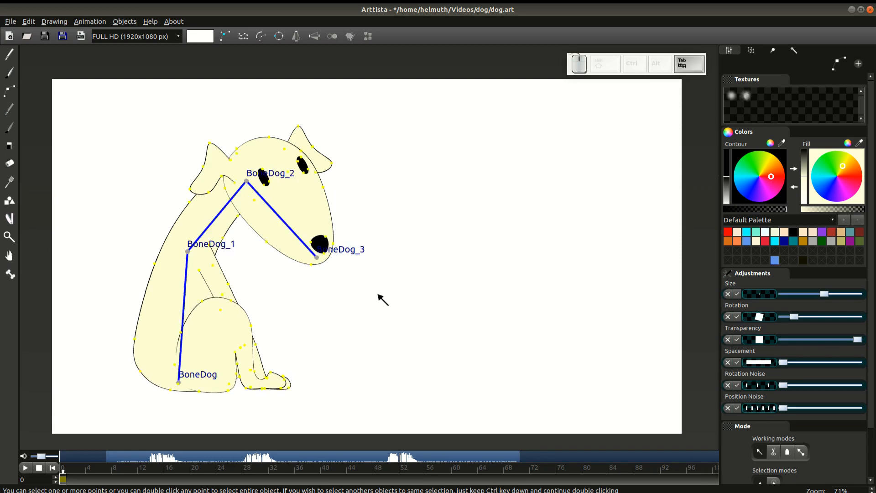
Assign all points of the head, ears, eyes and nose to BoneDog_3, testing the bone's movement and undoing the test
left_click(386, 339)
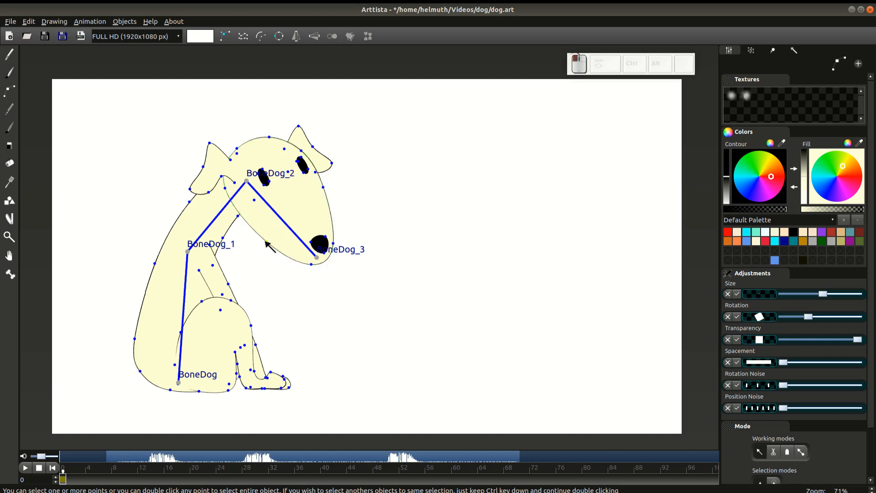
double_click(265, 242)
double_click(237, 184, "ctrl")
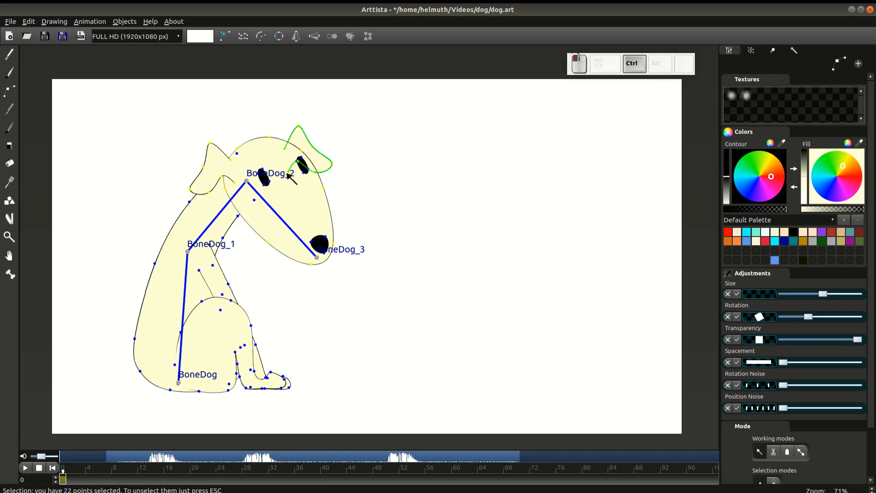
left_click(268, 181, "ctrl")
left_click_drag(677, 425, 659, 414)
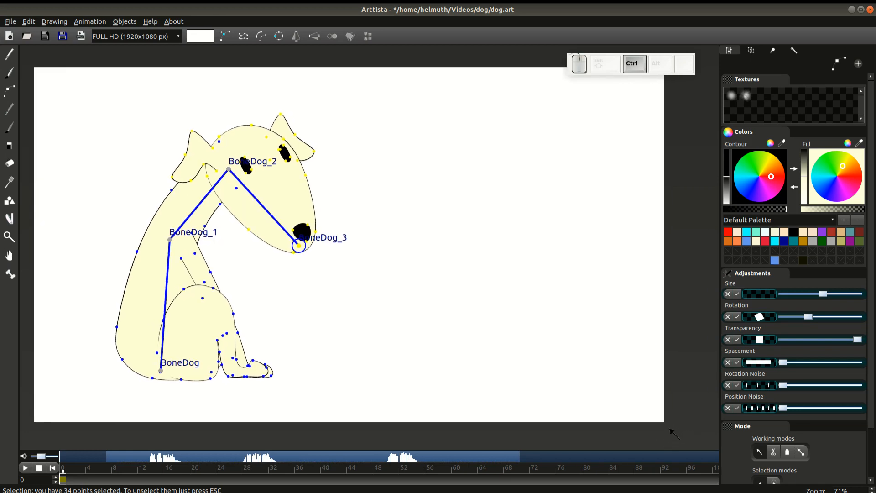
key("ctrl+b")
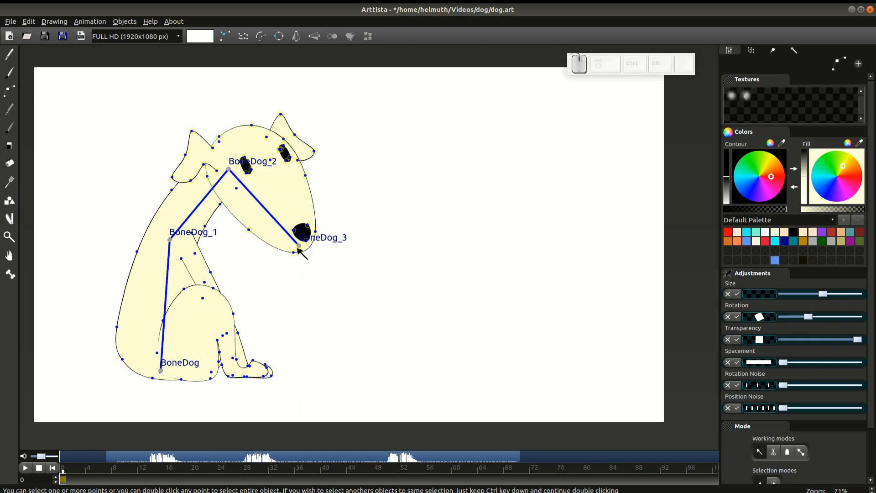
mouse_move(299, 251)
left_mouse_down()
mouse_move(316, 249)
mouse_move(302, 236)
mouse_move(293, 249)
left_mouse_up()
key("ctrl+z")
Assign the body outline's neck points to the BoneDog_2 bone
left_click(222, 213)
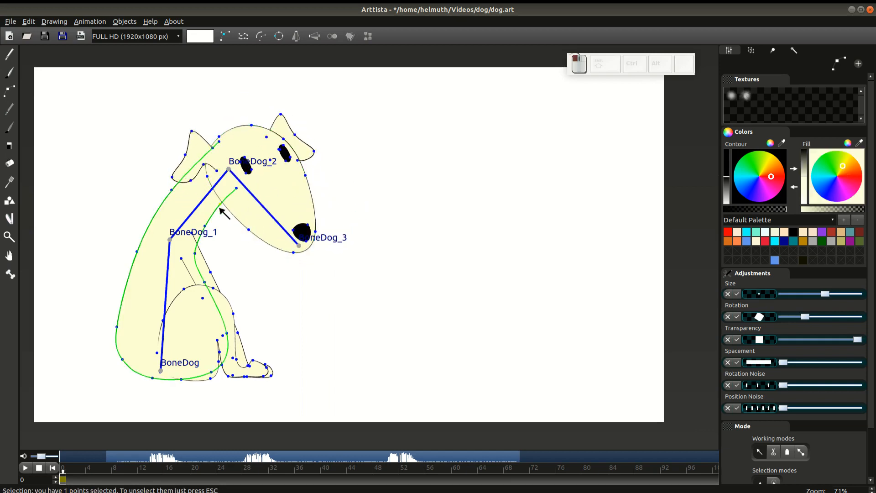
key("ctrl+b")
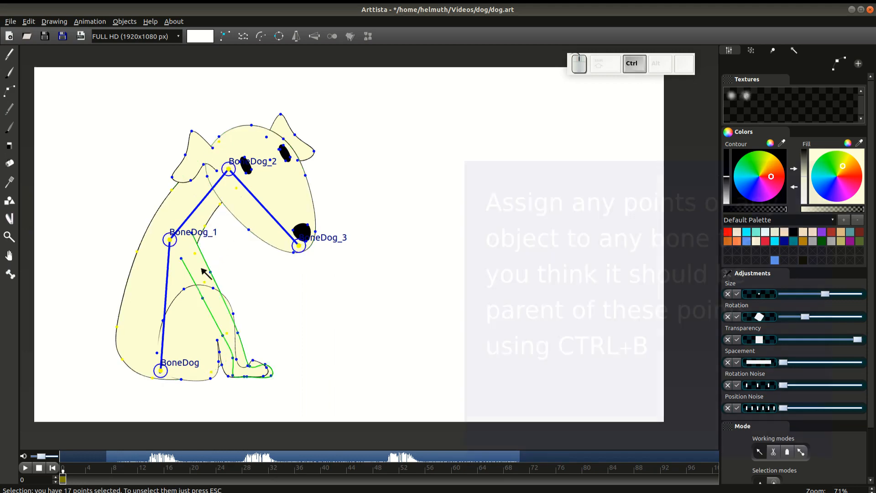
left_click(228, 169, "ctrl")
left_click_drag(159, 169, 216, 233)
key("ctrl+b")
Assign the chest and upper-leg points to BoneDog_1 and the lower leg and paw points to the root bone BoneDog
left_click(170, 240, "ctrl")
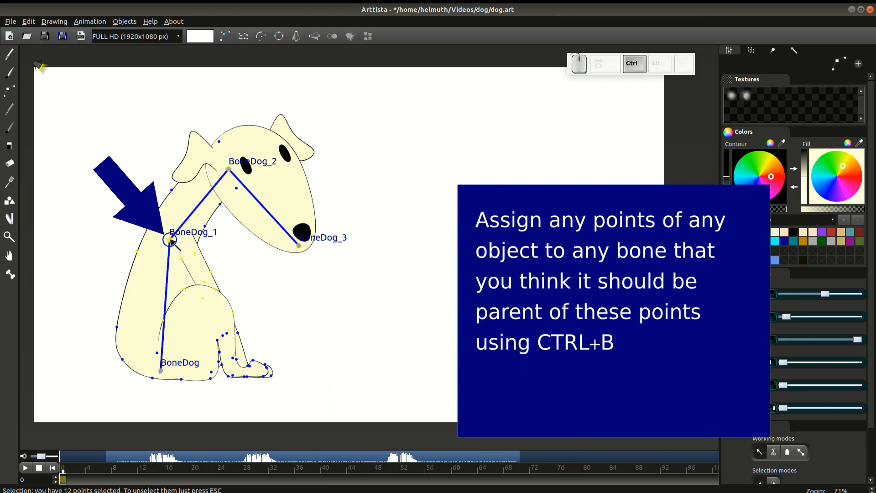
key("ctrl+b")
left_click_drag(206, 326, 273, 379)
left_click(161, 371, "ctrl")
key("ctrl+b")
left_click_drag(234, 169, 235, 170)
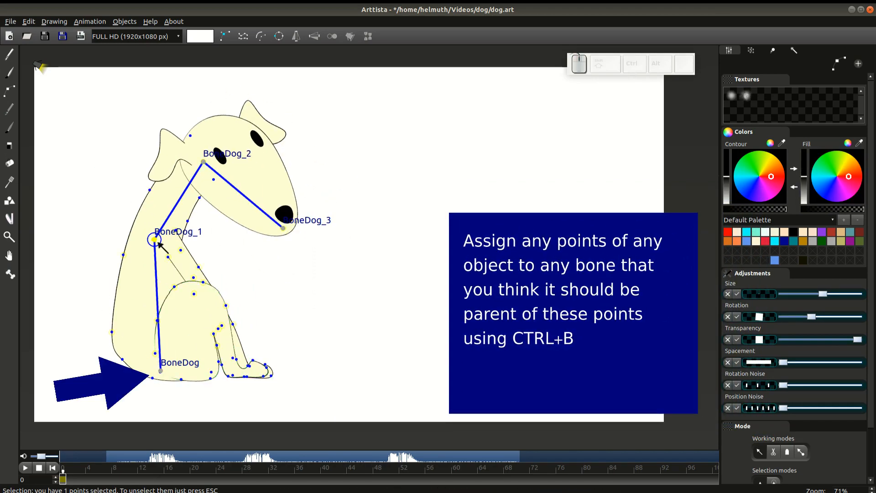
Undo the test pose and assign the remaining knee and foreleg points to the root bone BoneDog
left_click_drag(196, 332, 268, 391)
left_click(181, 270, "ctrl")
key("ctrl+z")
left_click(160, 369, "ctrl")
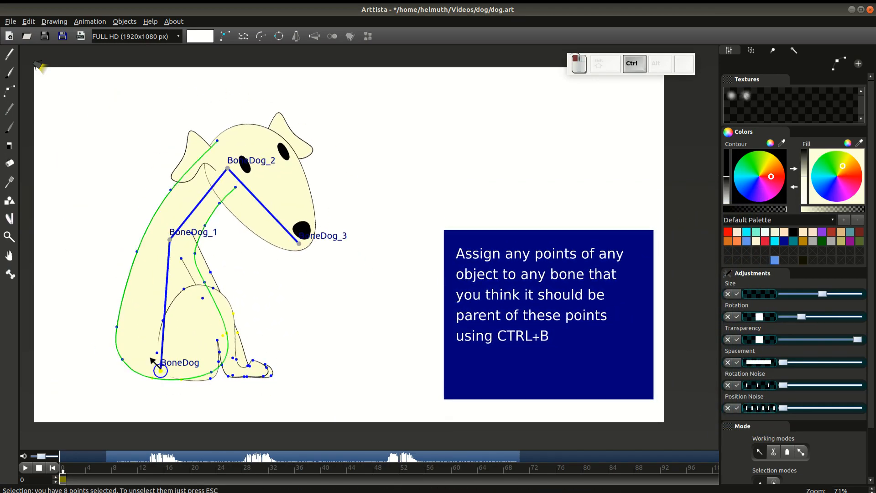
key("ctrl+b")
Move the BoneDog_1 joint slightly forward and save the project
mouse_move(169, 240)
left_mouse_down()
mouse_move(184, 254)
mouse_move(177, 241)
left_mouse_up()
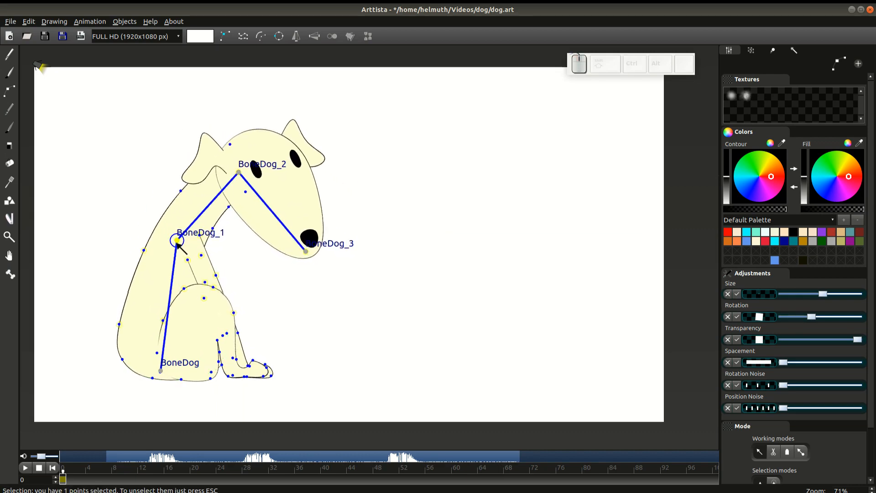
key("ctrl+s")
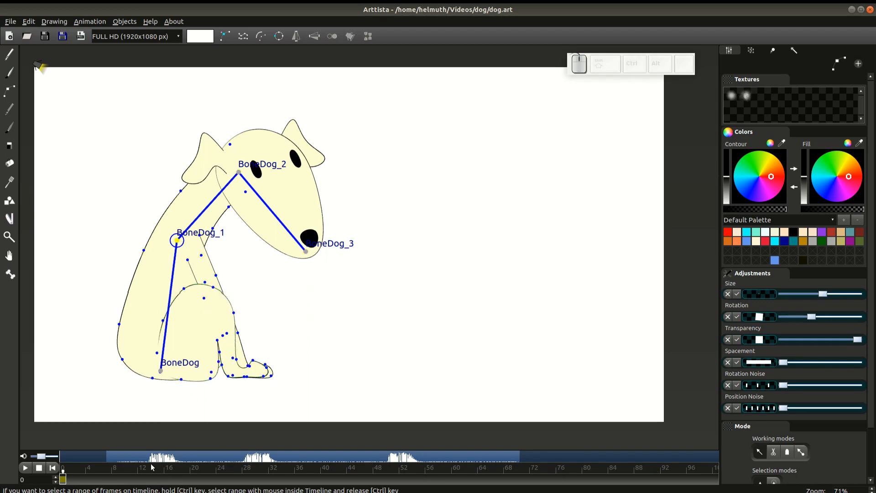
Set keyframes at frames 0, 12, 16 and 19, around the first bark in the audio
key("ctrl+F2")
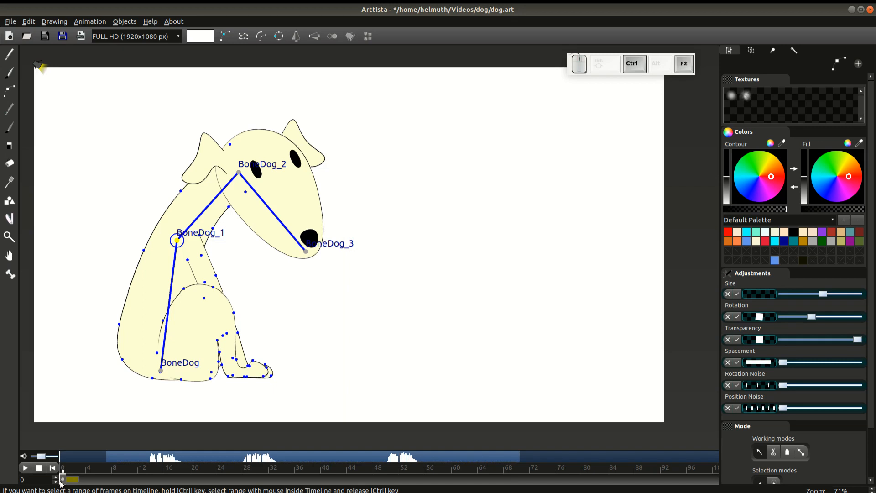
left_click_drag(63, 482, 76, 483)
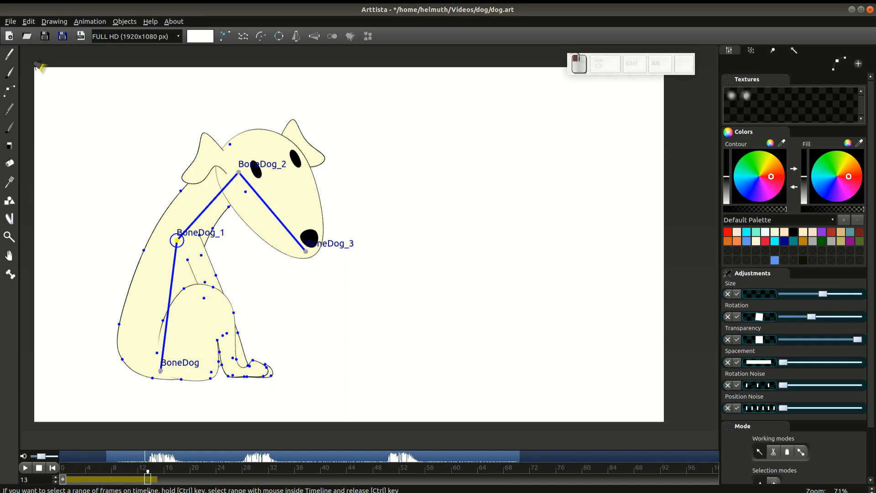
key("ctrl")
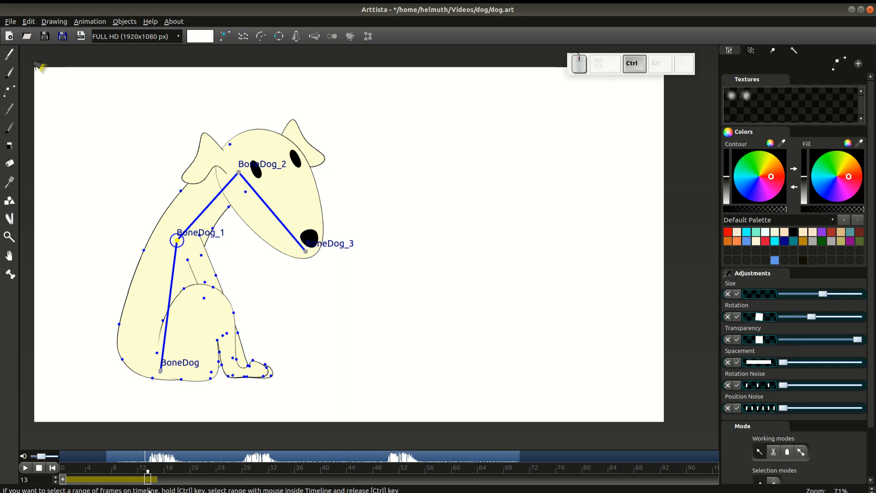
left_click_drag(164, 485, 181, 480)
key("ctrl+F2")
left_click_drag(147, 478, 167, 476)
left_click(180, 480, "ctrl")
key("ctrl+F2")
key("ctrl+F2")
key("ctrl+F2")
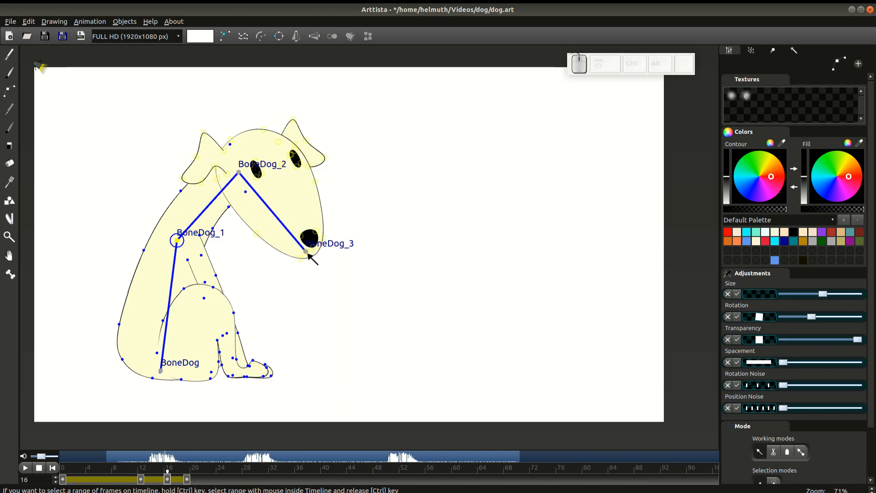
Pose the dog at frame 16 with its muzzle raised nearly horizontal and its chest and neck moved slightly forward
left_click_drag(307, 252, 332, 218)
left_click_drag(240, 172, 242, 175)
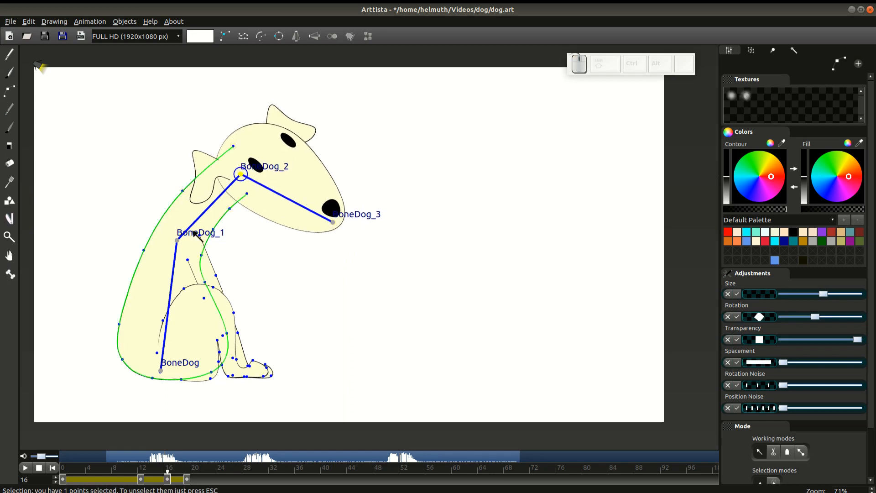
left_click_drag(181, 240, 189, 242)
left_click_drag(250, 181, 252, 165)
left_click_drag(338, 213, 350, 191)
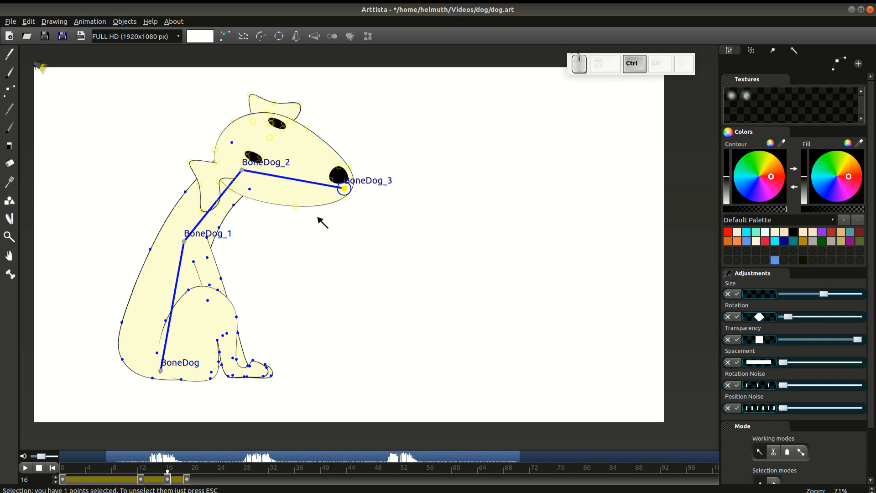
Lean the dog's torso and head farther forward at frame 16 and return to the keyframe at frame 12
key("ctrl+Right")
key("ctrl+Right")
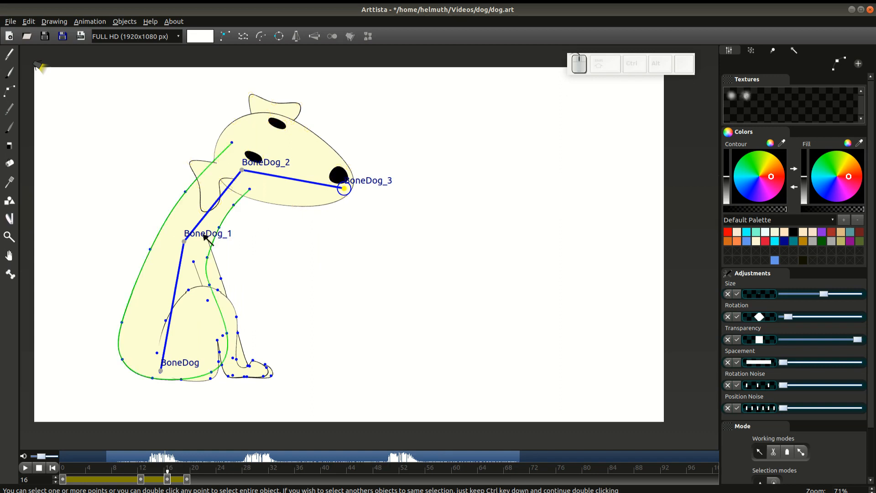
left_click_drag(185, 241, 221, 234)
left_click_drag(268, 185, 274, 180)
left_click_drag(369, 205, 364, 200)
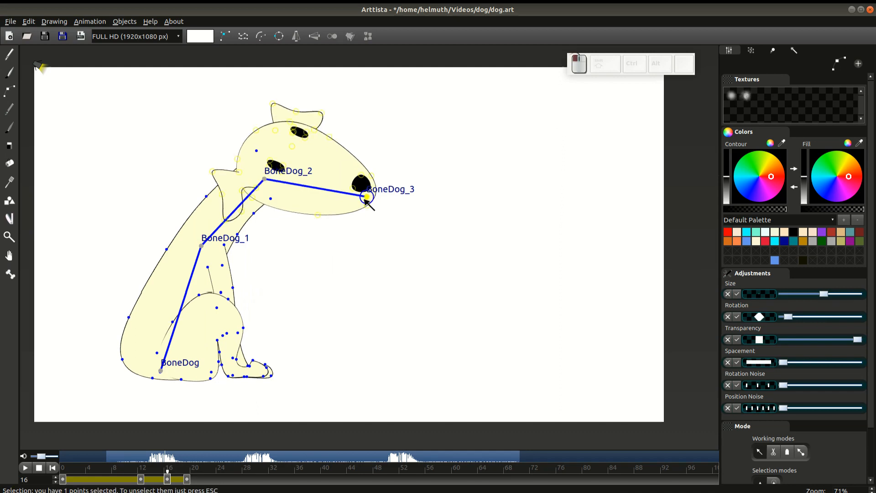
key("ctrl+z")
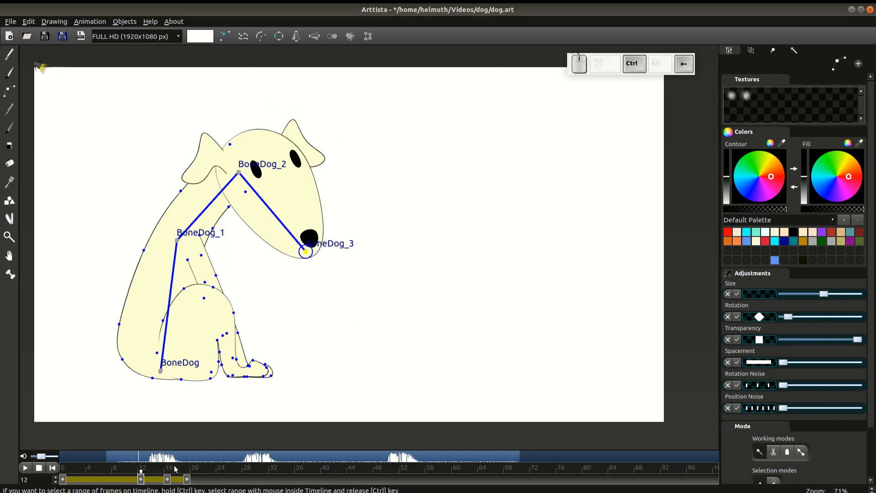
Copy the whole dog's pose from the keyframe at frame 16 onto the keyframe at frame 19
key("ctrl+y")
key("ctrl+Right")
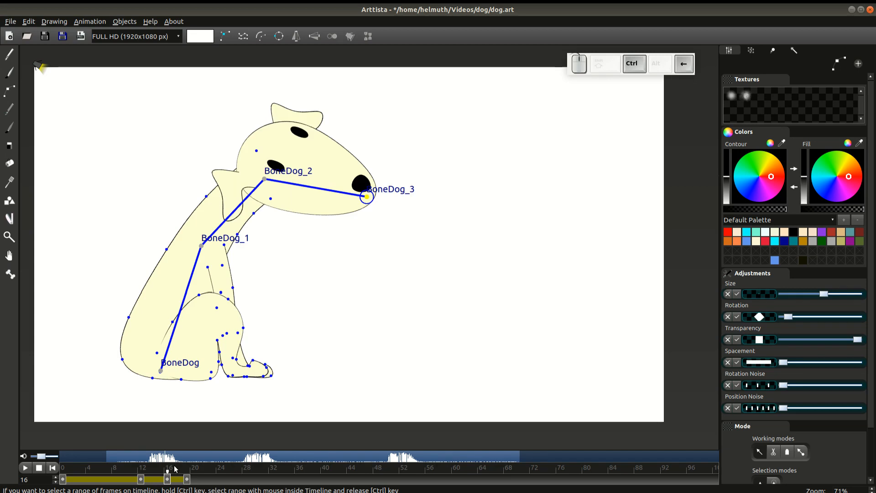
left_click(168, 479)
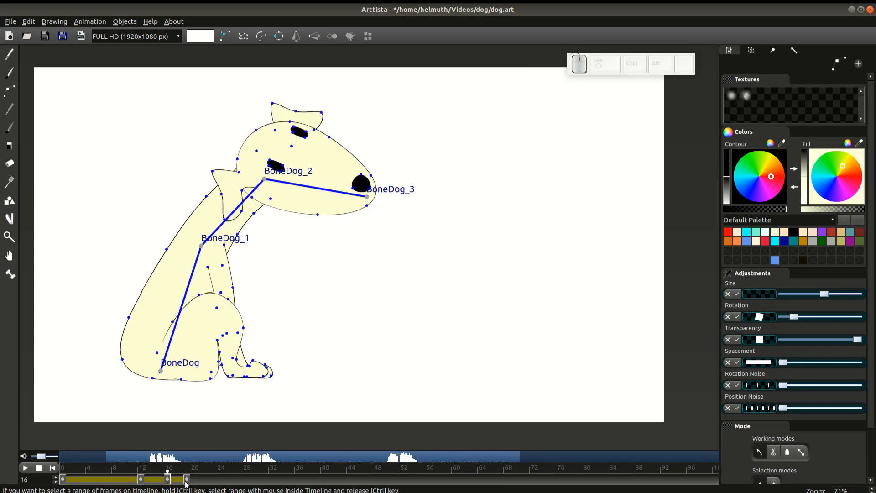
left_click(187, 479)
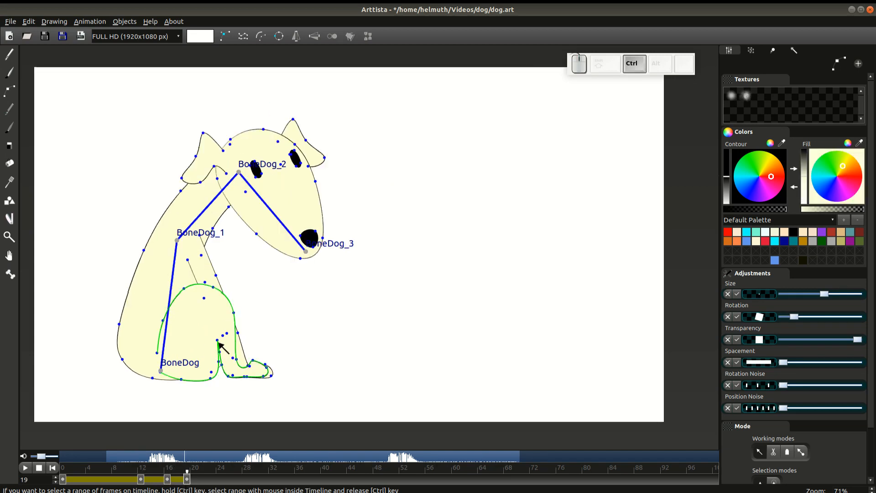
left_click(168, 479)
key("alt")
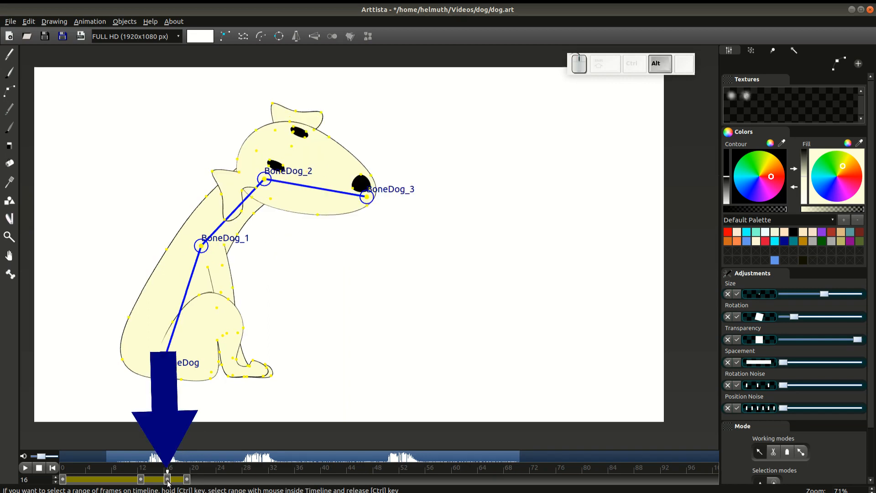
left_click_drag(167, 480, 187, 481)
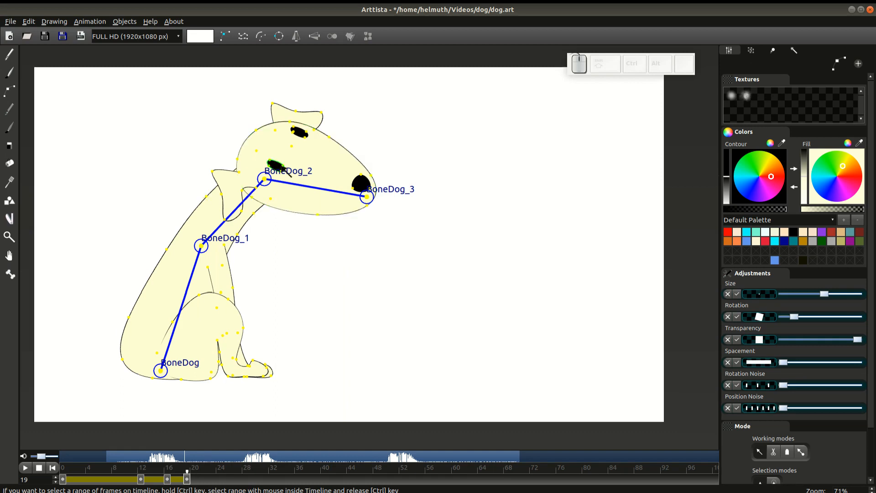
At frame 19, pull the BoneDog_1 and BoneDog_2 joints slightly back and lower the muzzle a little at BoneDog_3
left_click(310, 262)
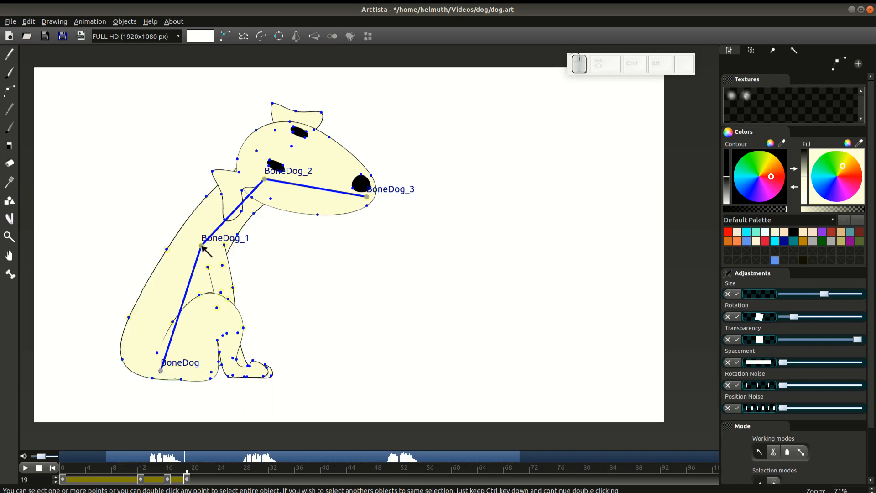
key("alt")
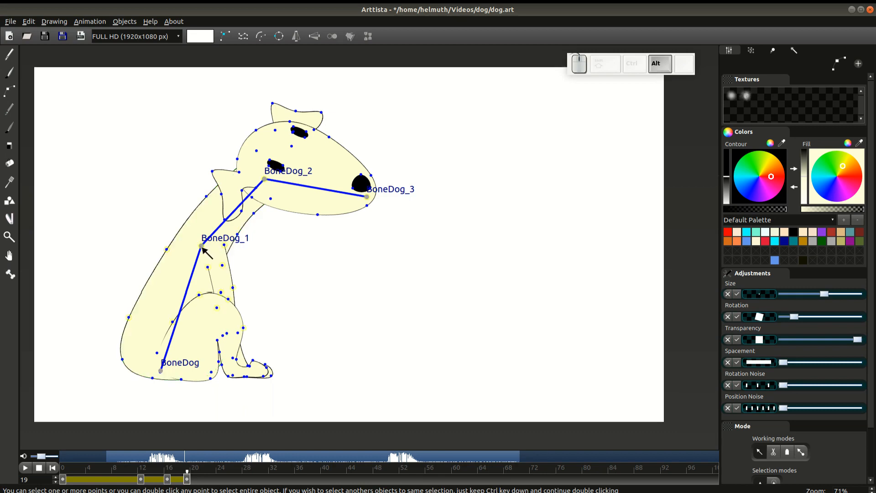
left_click_drag(202, 247, 192, 243)
left_click_drag(250, 172, 248, 174)
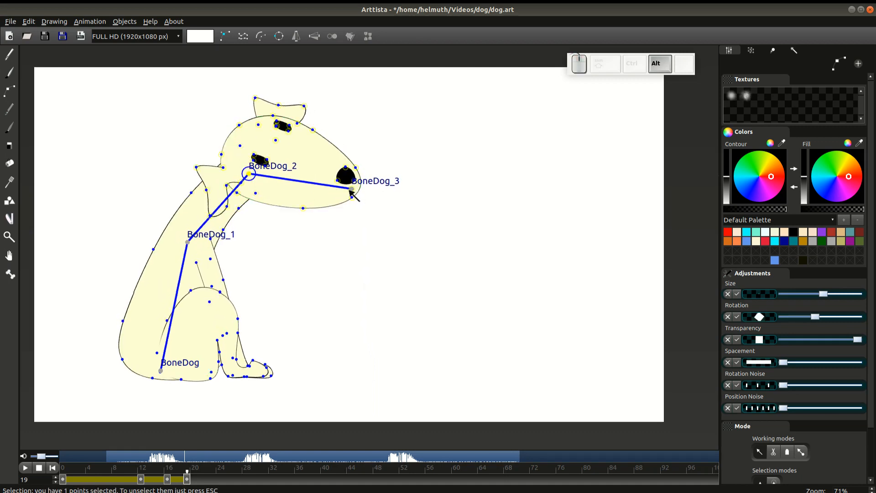
left_click_drag(350, 191, 348, 204)
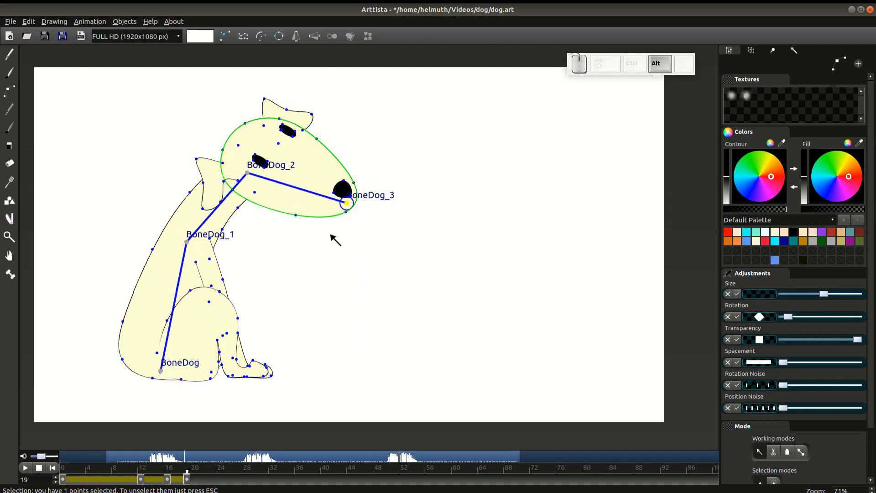
Copy the whole dog's resting pose from the keyframe at frame 12 to frame 23
left_click(212, 477)
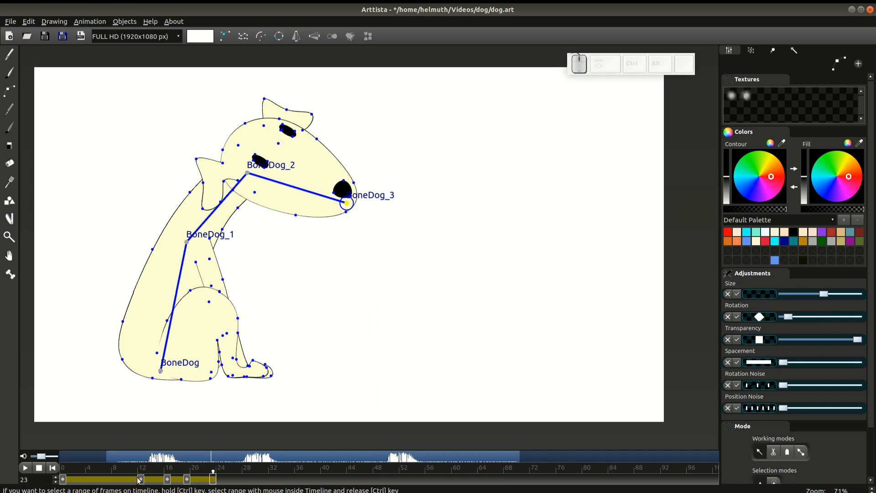
left_click(139, 479)
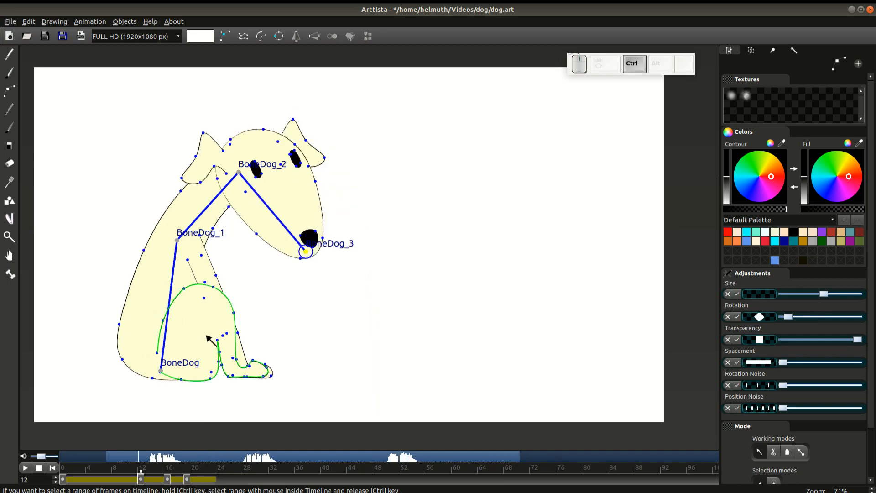
key("ctrl+a")
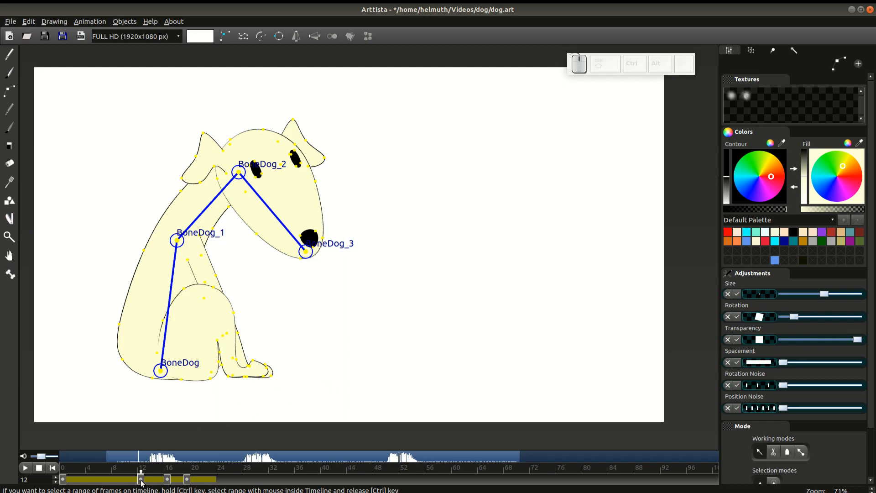
key("alt")
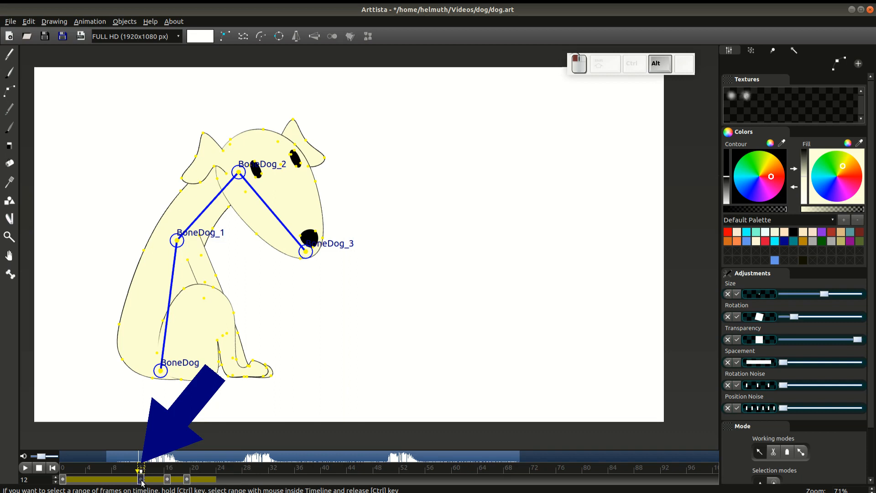
left_click_drag(141, 483, 115, 475)
left_click(181, 482)
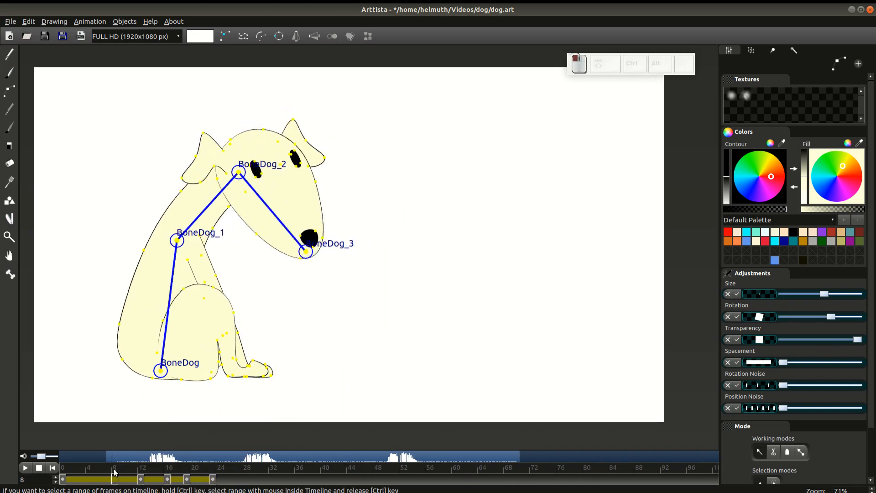
Play the animation from about frame 7 to check the first bark against the audio
key("space")
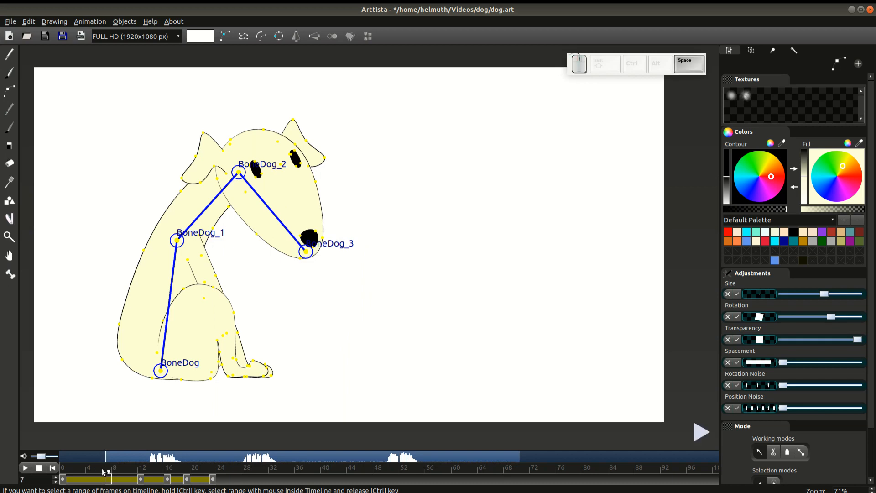
key("space")
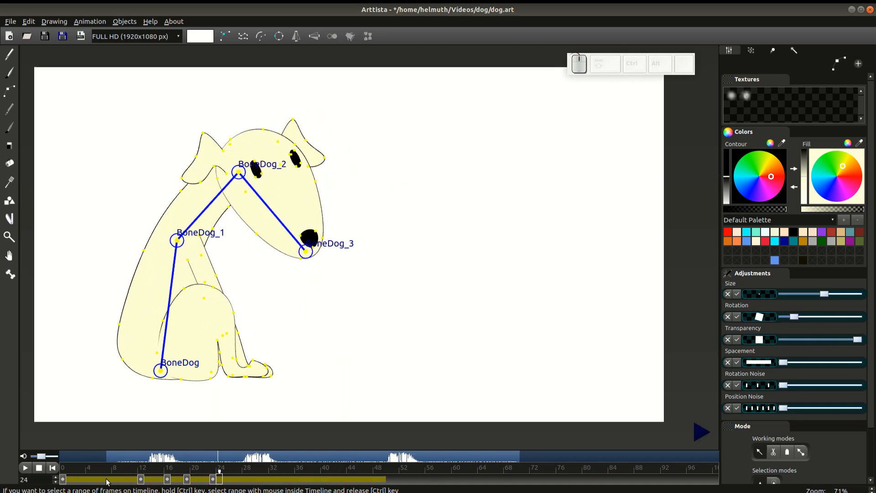
key("space")
Select the keyframes from frame 12 to 23 and copy them to start at frame 26 for the second bark
key("ctrl")
left_click_drag(143, 481, 212, 482)
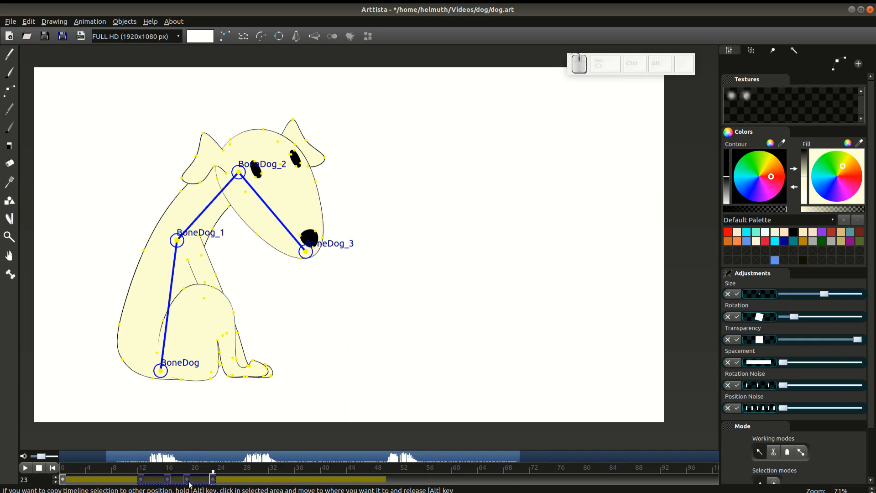
left_click_drag(145, 481, 235, 481)
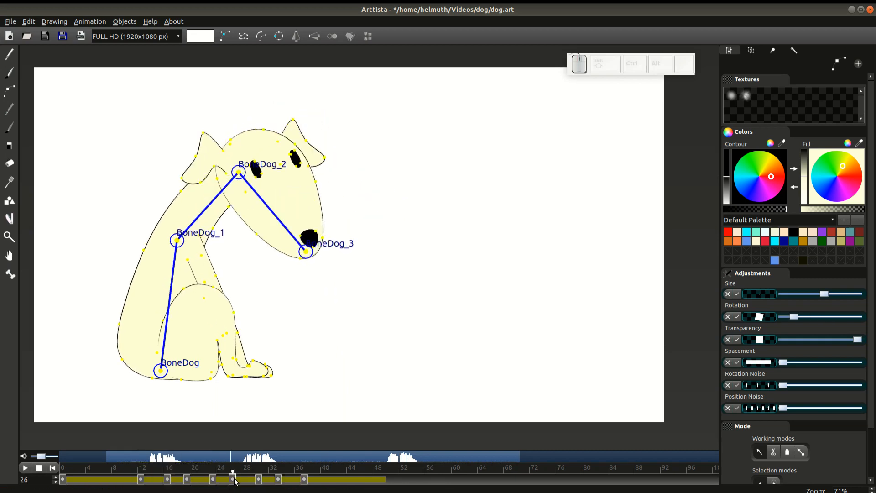
Play the animation from before the first bark to check both barks against the audio
key("Right")
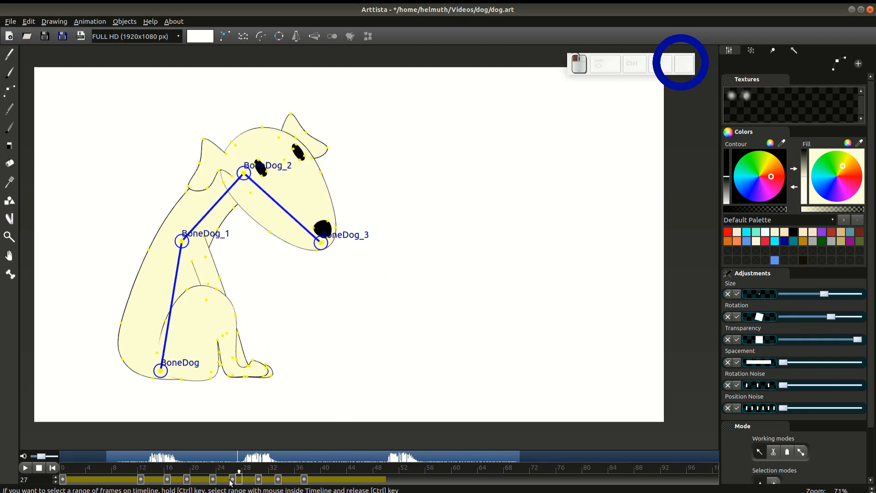
left_click_drag(229, 479, 118, 472)
key("space")
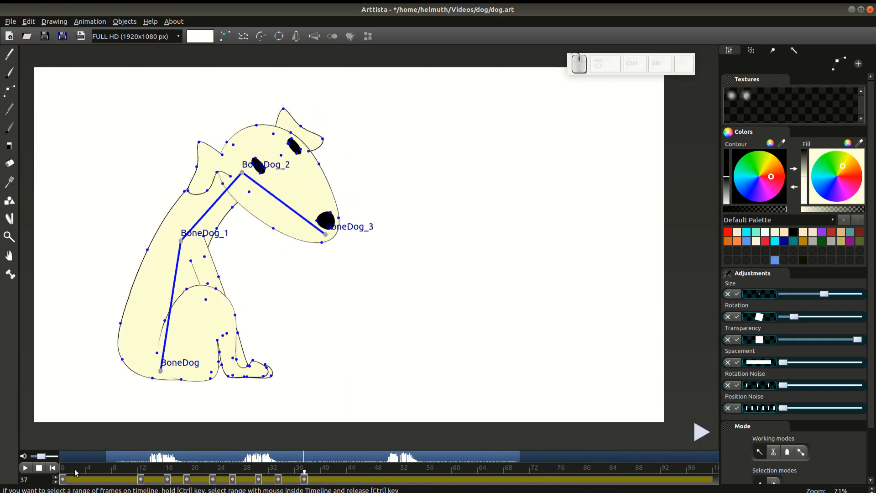
Select the keyframes from frame 26 to 37 and the whole dog, and copy them to start at frame 46 for the third bark
left_click(232, 479)
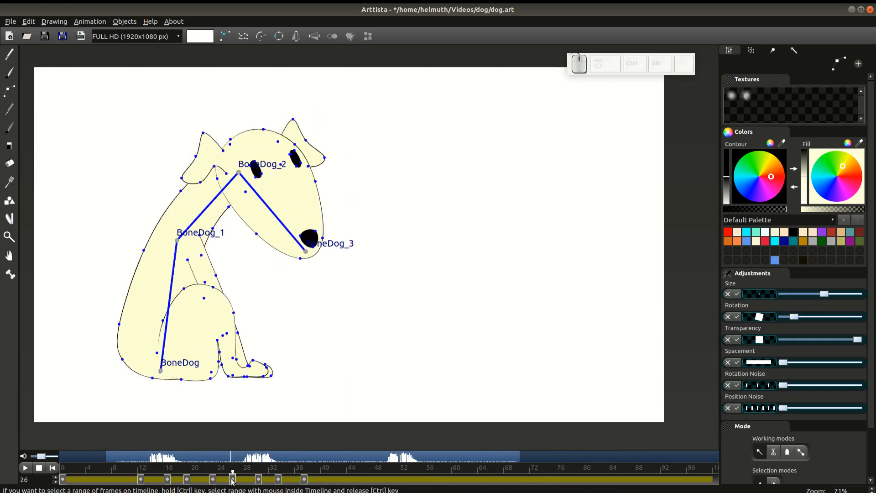
left_click_drag(232, 481, 303, 483)
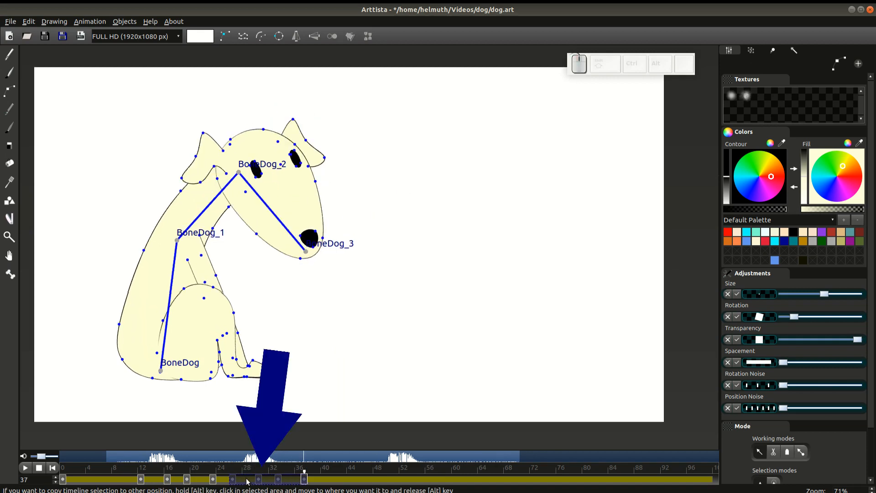
left_click_drag(91, 103, 405, 410)
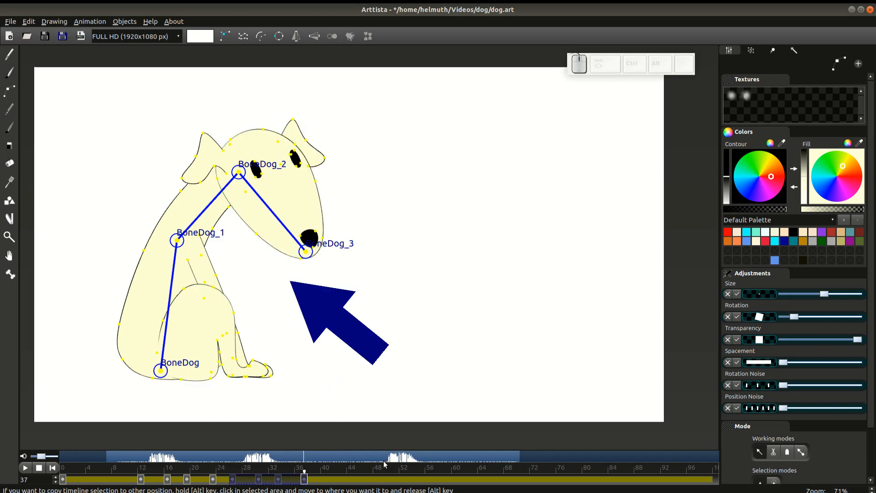
left_click_drag(232, 483, 363, 483)
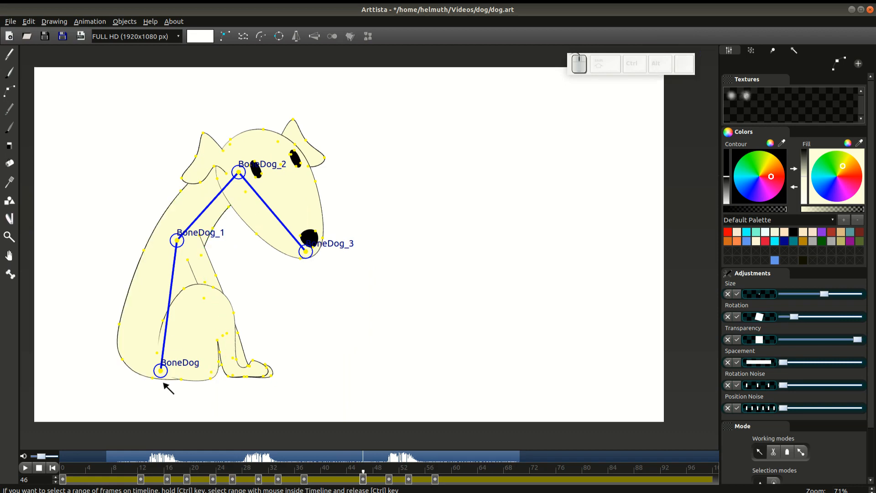
Return to frame 0, leave edition mode to hide the bones and points, and play the complete barking animation
left_click(38, 467)
key("Tab")
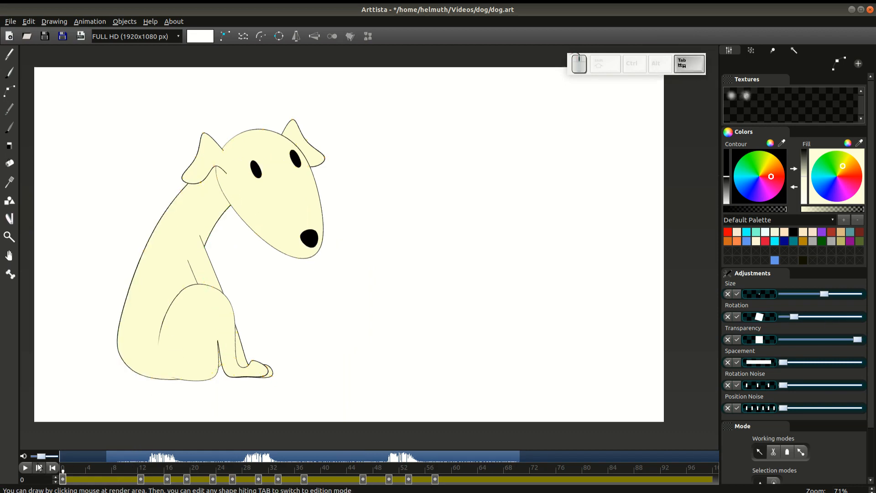
key("space")
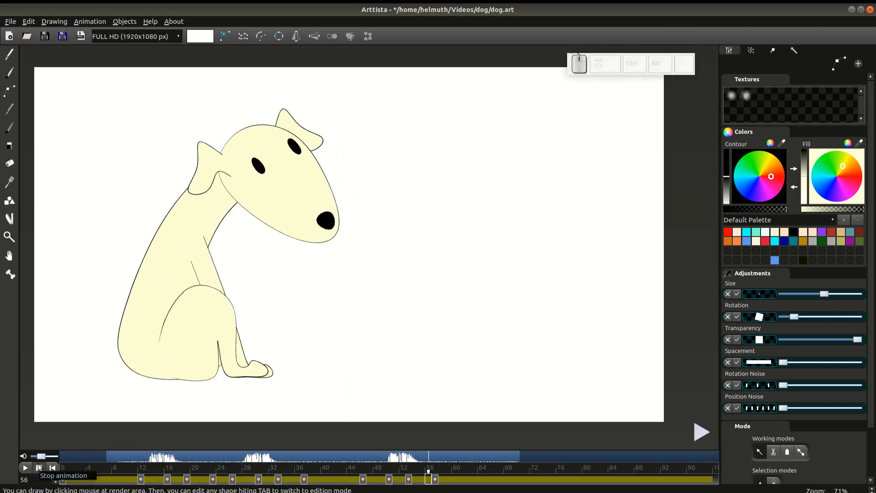